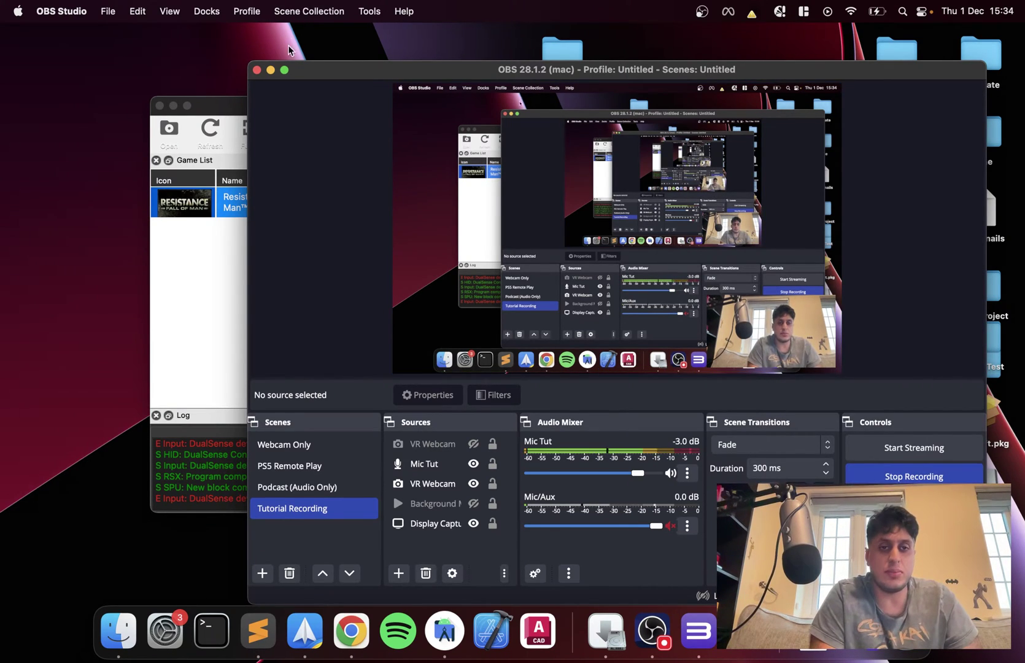
Minimize the OBS window, connect the DualSense Wireless Controller over Bluetooth in System Preferences, and close the preferences.
click(271, 69)
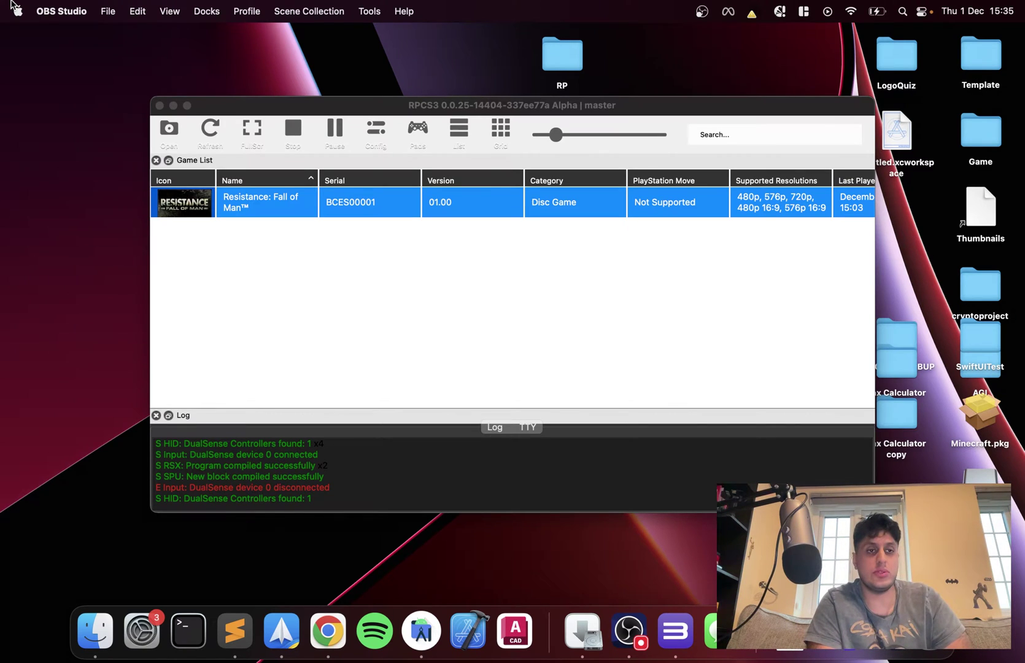
click(13, 5)
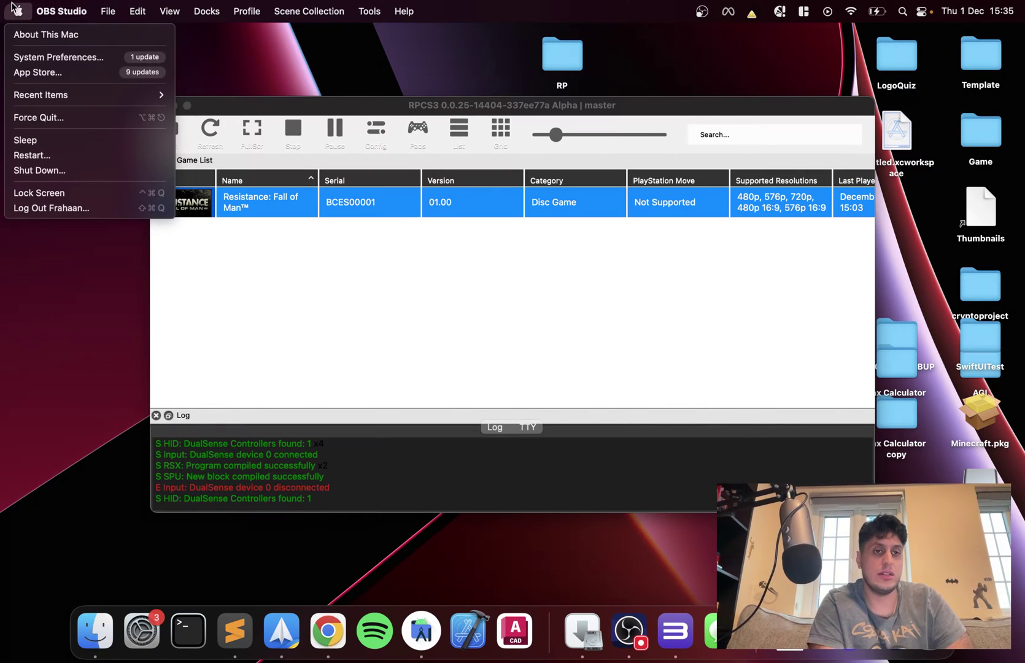
click(36, 57)
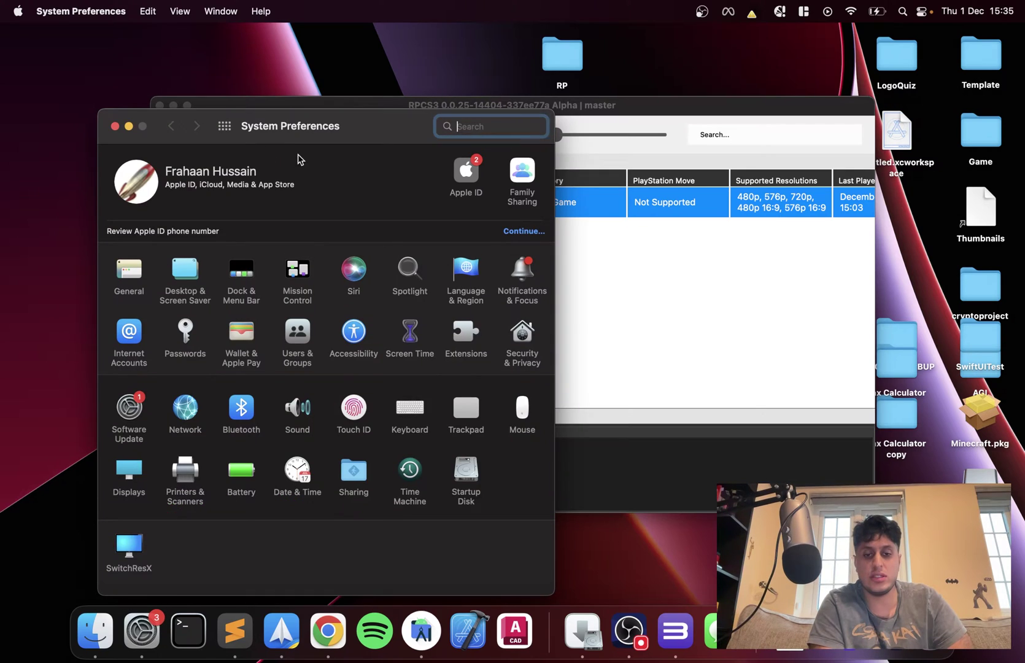
click(241, 408)
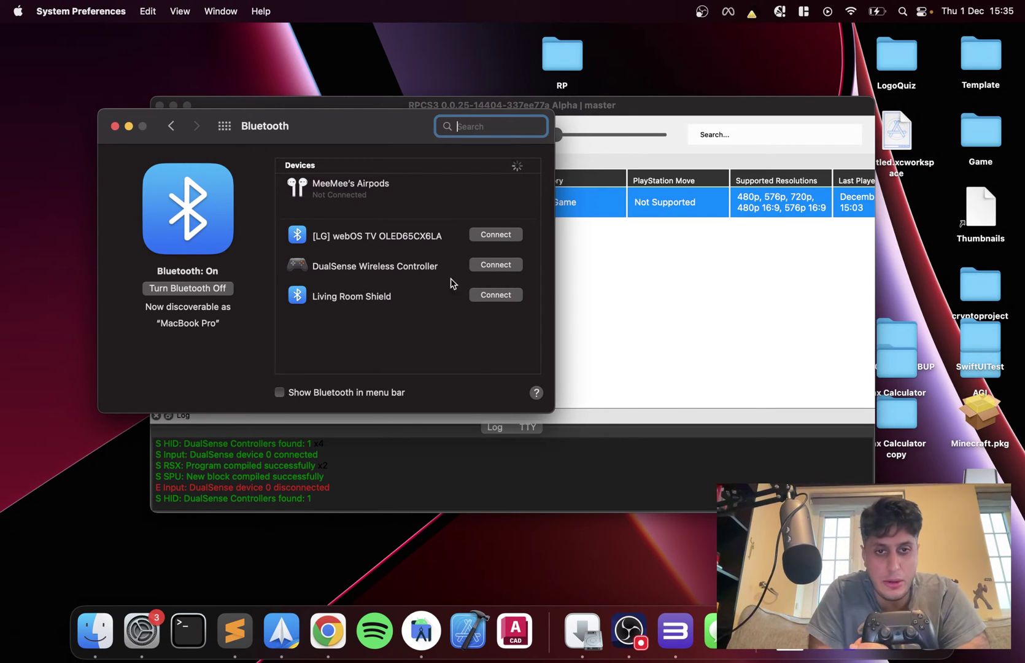
click(496, 265)
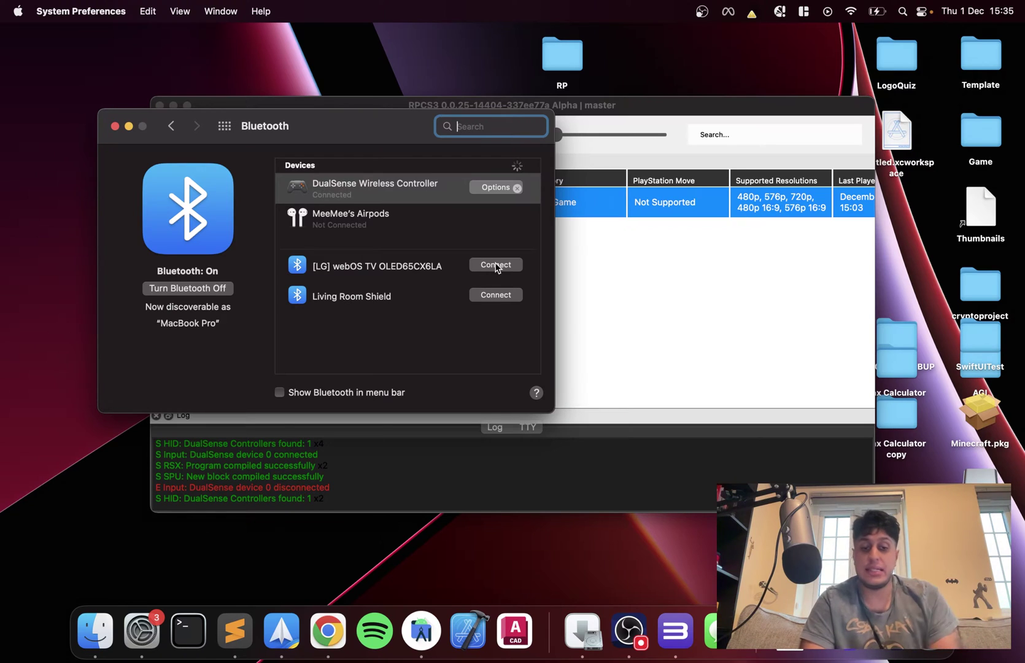
click(114, 125)
Open the RPCS3 gamepad settings and select the DualSense handler with DualSense Pad #1 as Player 1's device, refreshing the detected controllers.
click(302, 107)
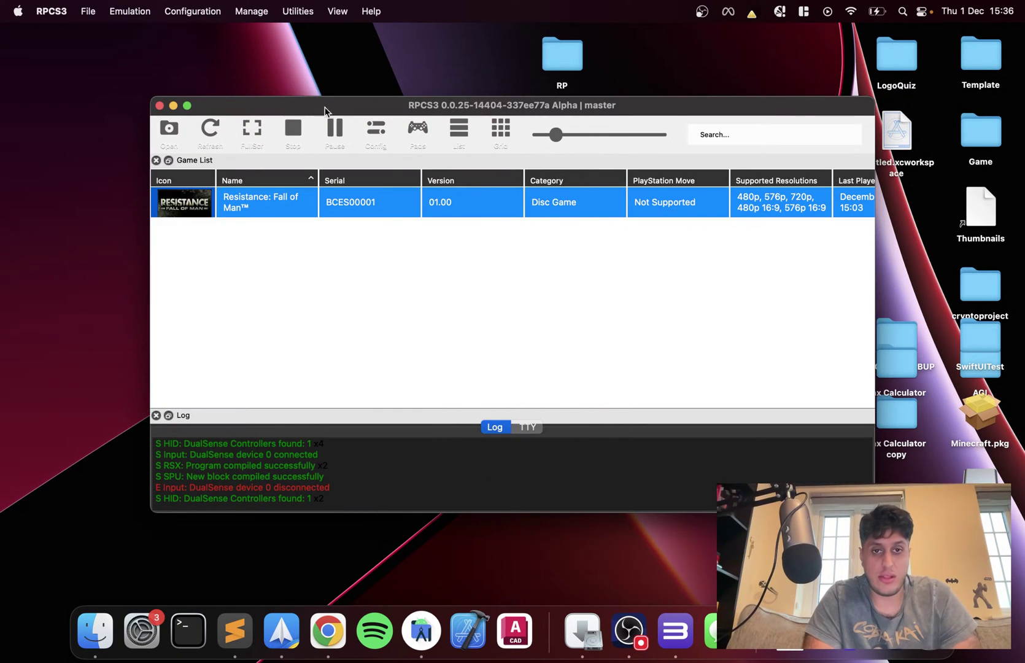
click(421, 138)
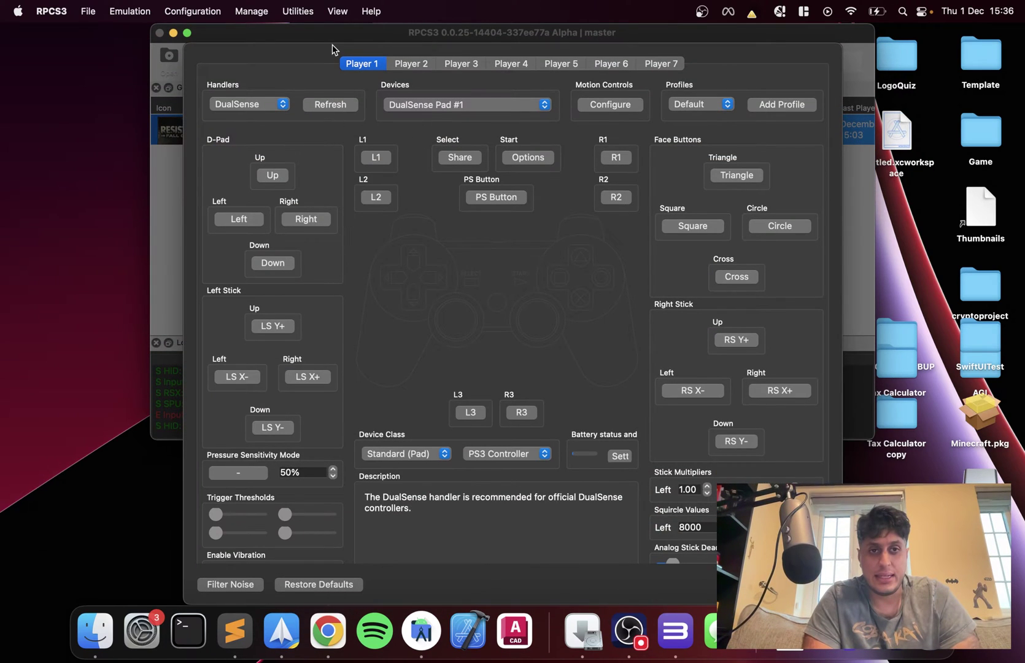
click(248, 103)
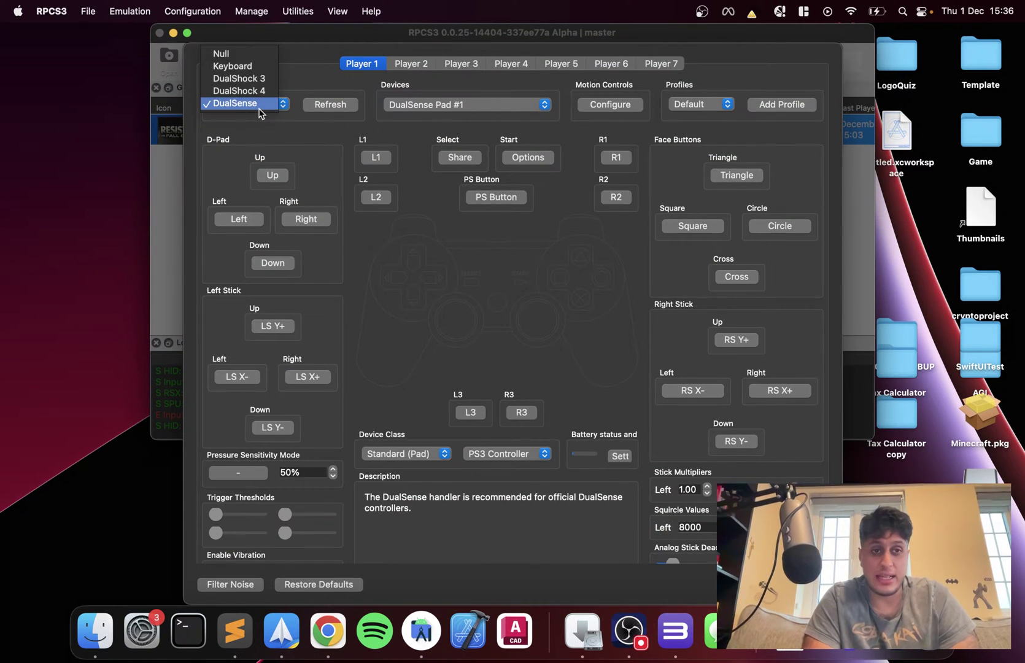
click(242, 102)
click(338, 108)
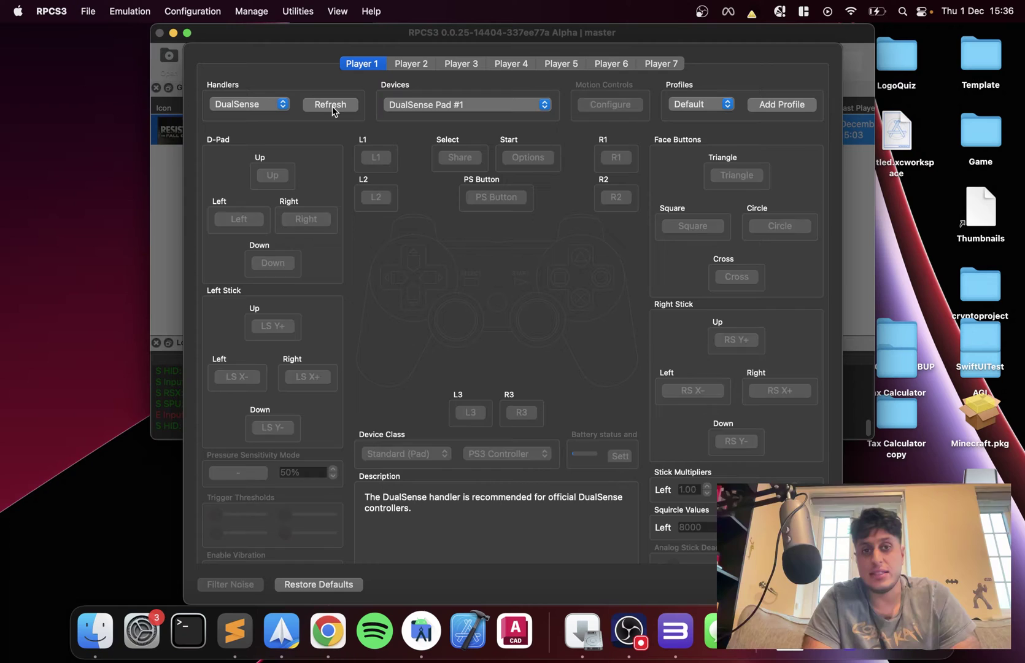
click(415, 107)
click(430, 108)
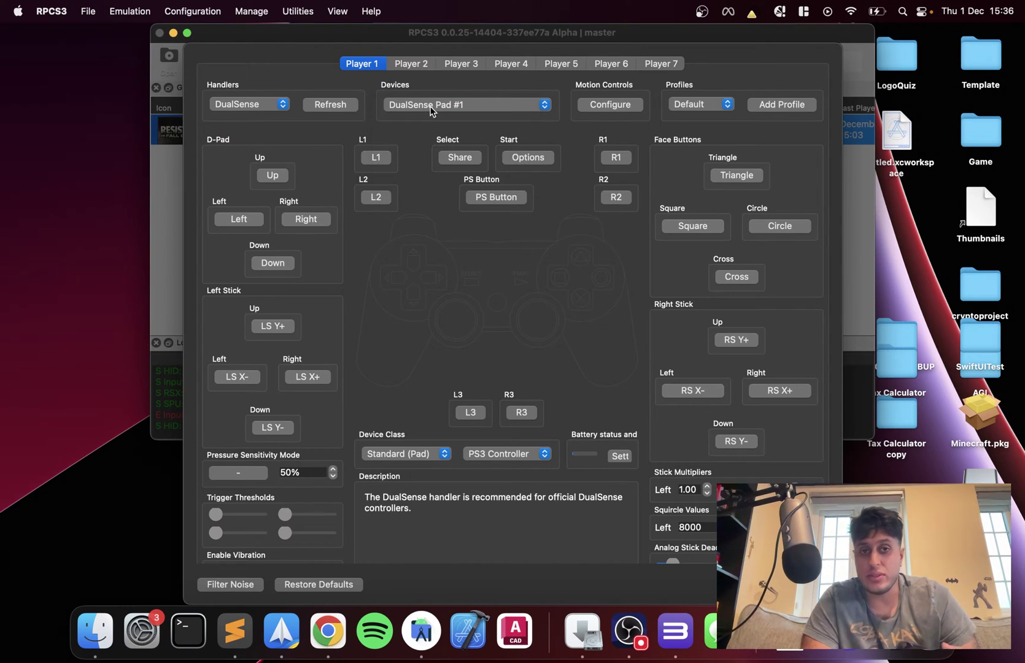
View the motion control configuration, and try mapping D-Pad Up to Circle before restoring it to Up.
click(610, 105)
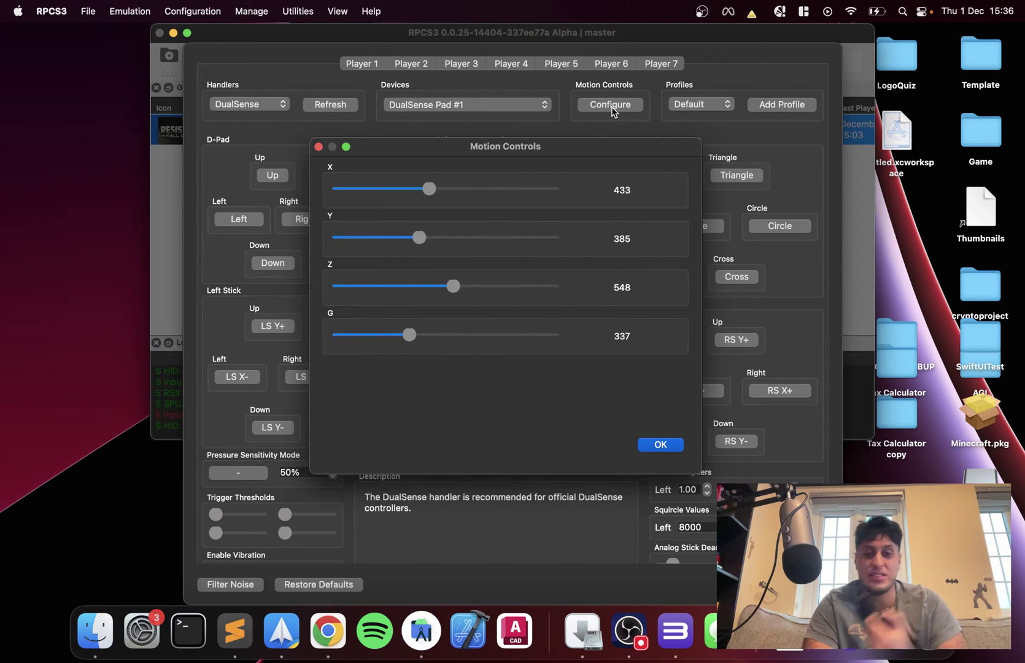
click(652, 445)
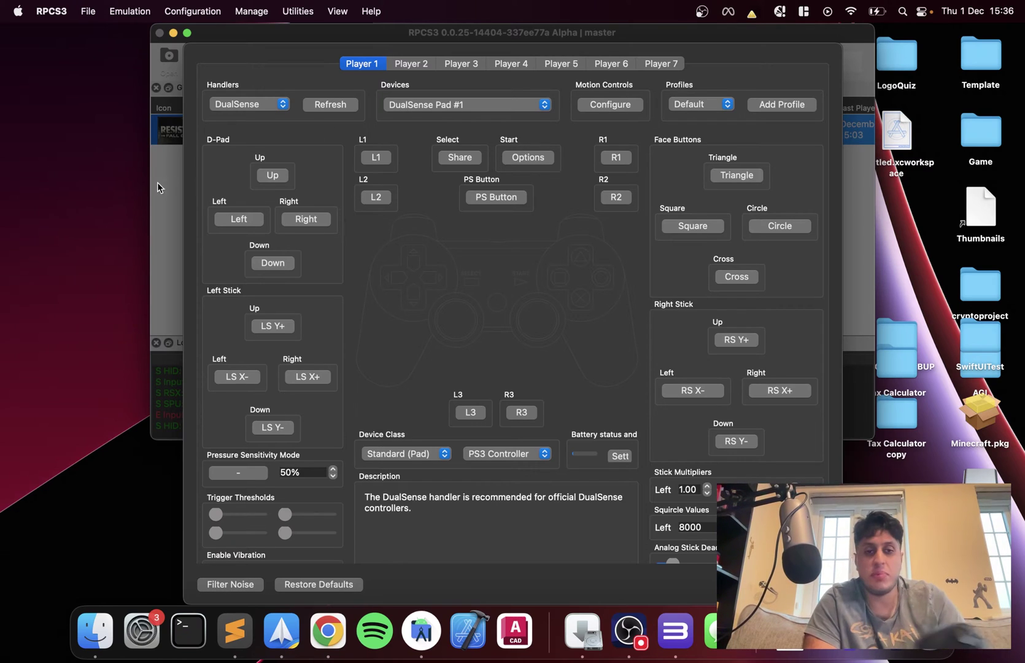
click(272, 176)
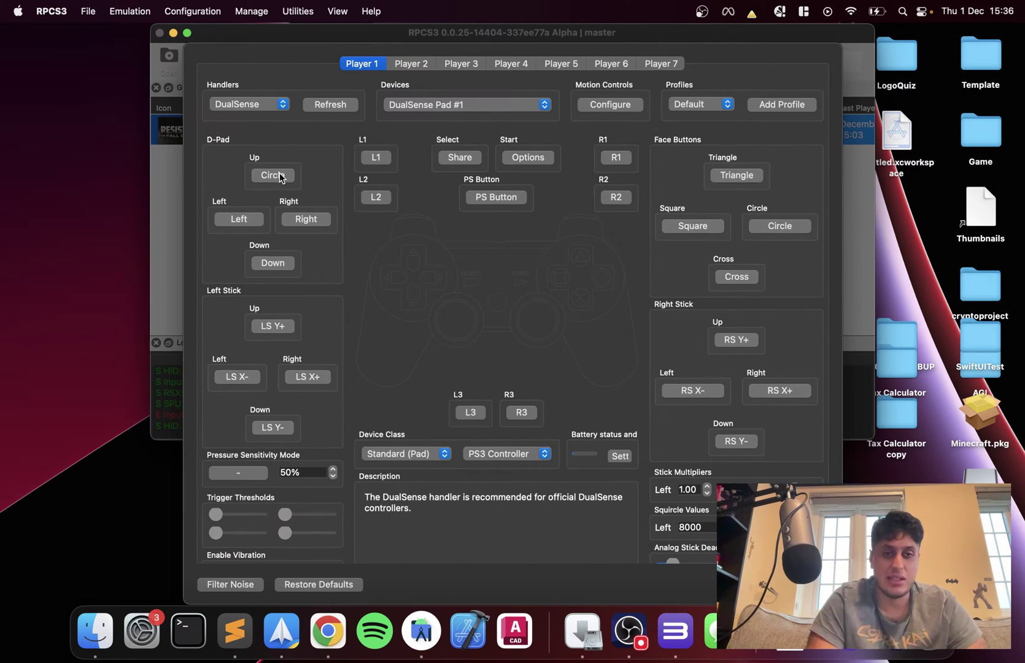
click(274, 176)
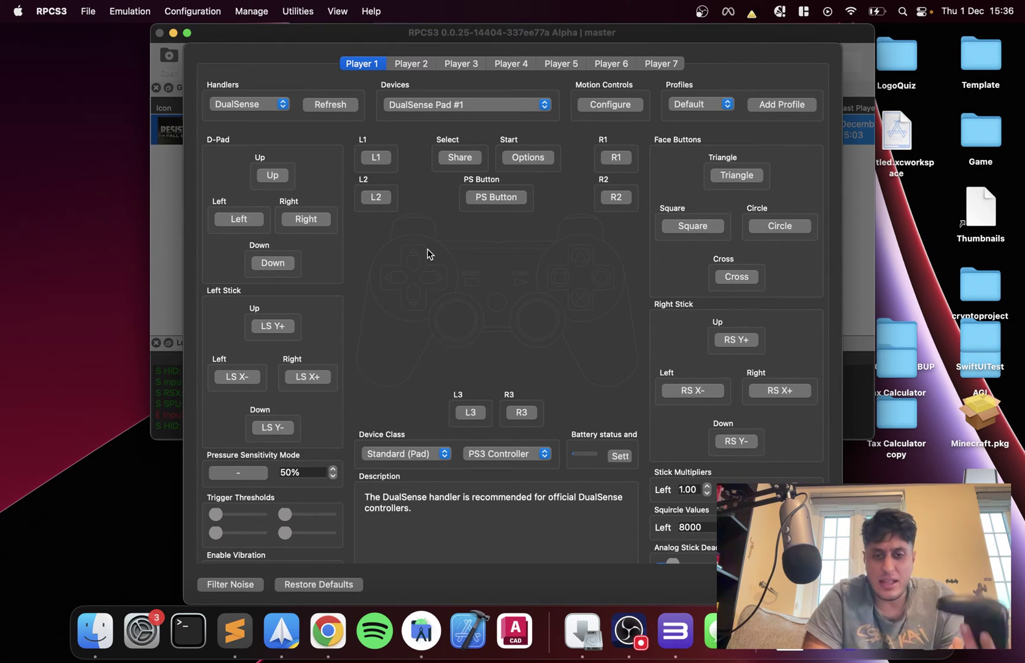
Choose Standard (Pad) as the device class and keep the Small vibration motor enabled.
scroll(421, 363, down, 4)
click(421, 358)
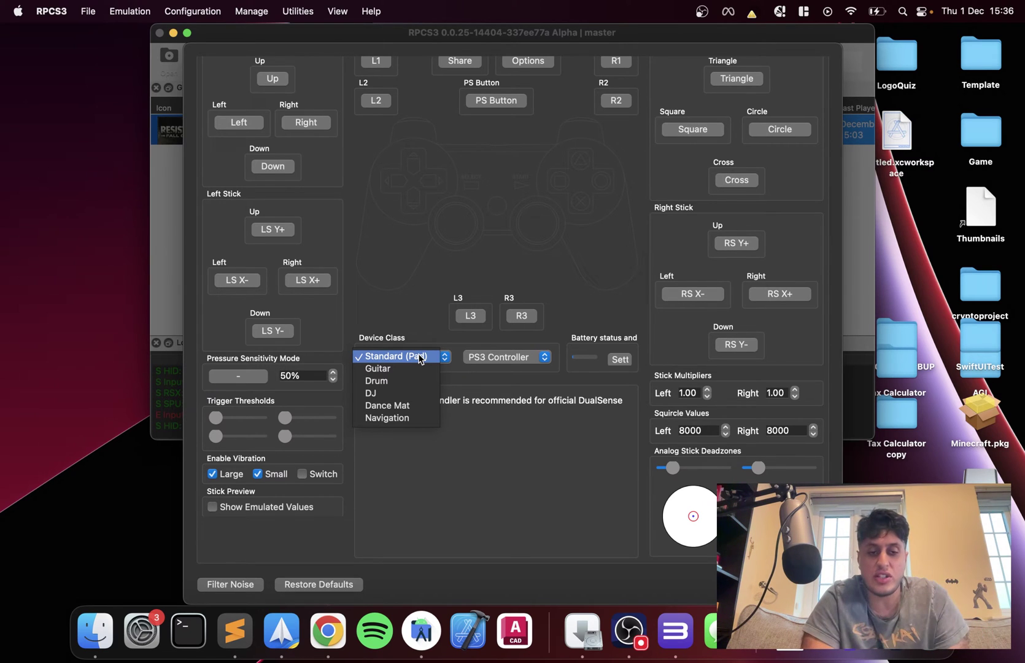
click(419, 357)
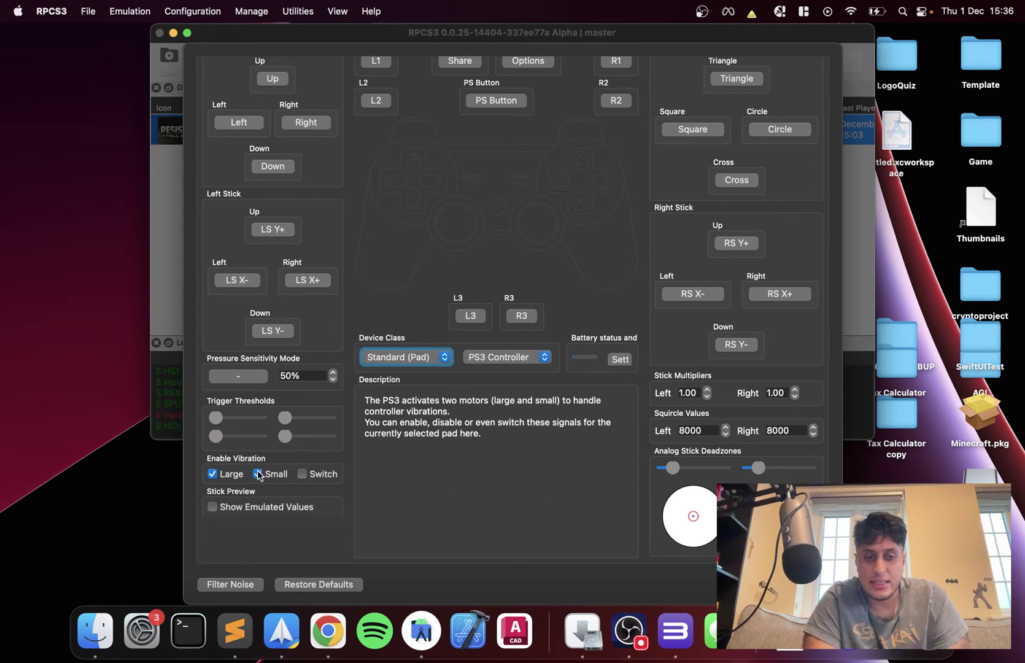
click(276, 476)
click(275, 476)
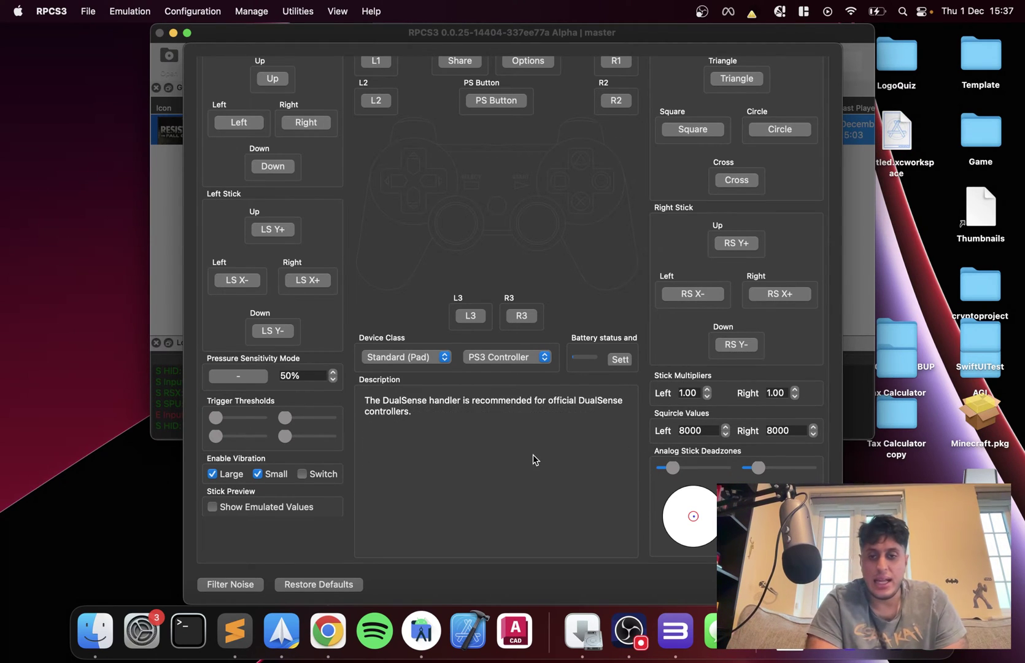
Set the controller's LED color to bright red in the LED settings and save the gamepad configuration.
scroll(533, 456, up, 5)
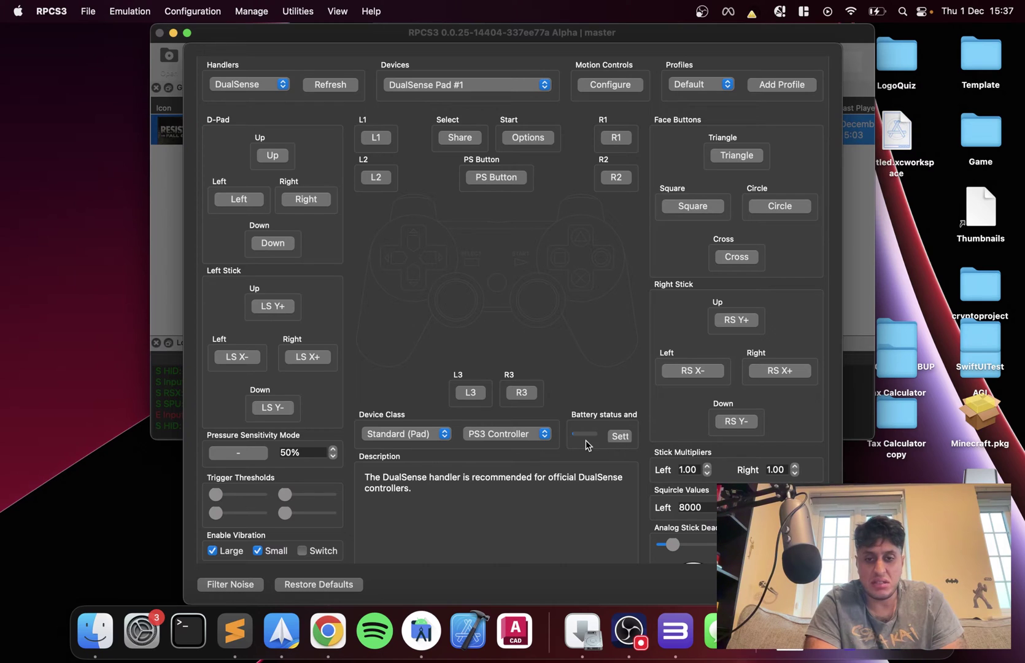
click(619, 437)
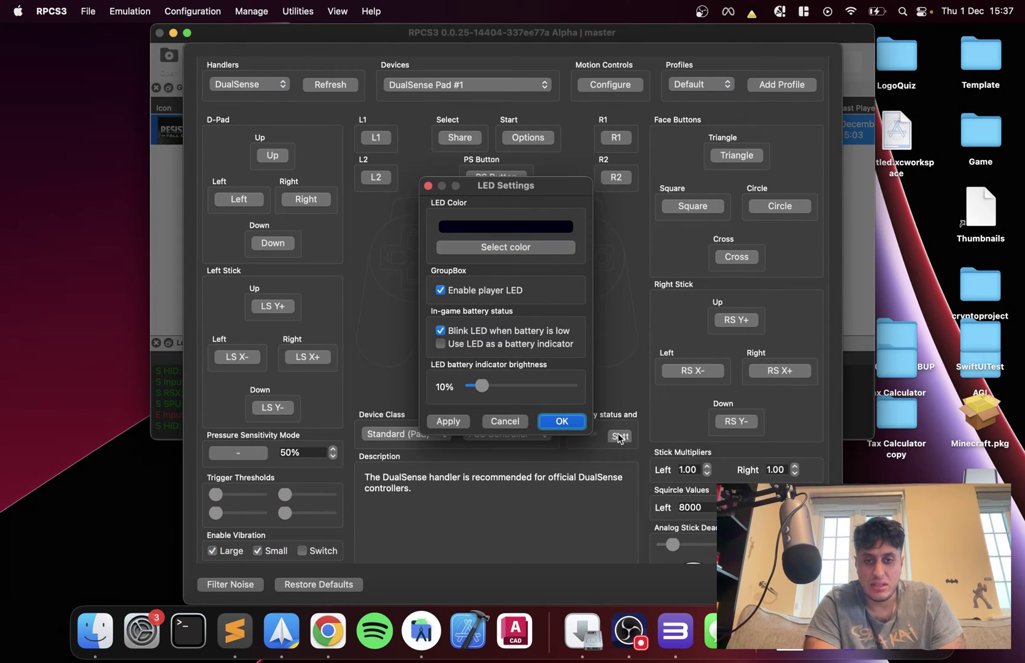
click(497, 247)
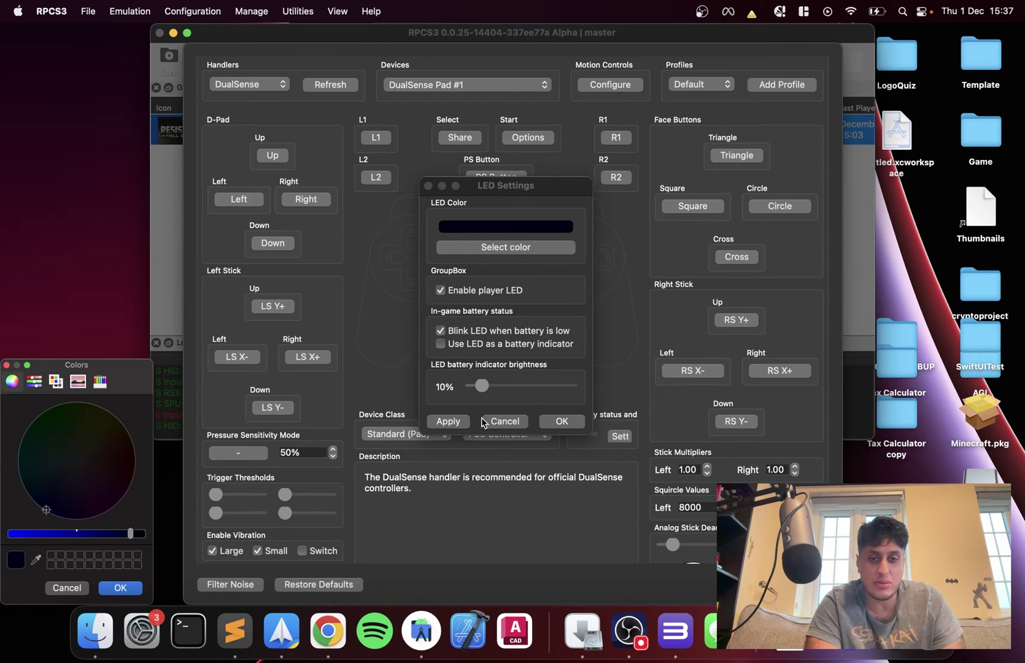
drag(93, 448, 147, 468)
drag(80, 533, 2, 526)
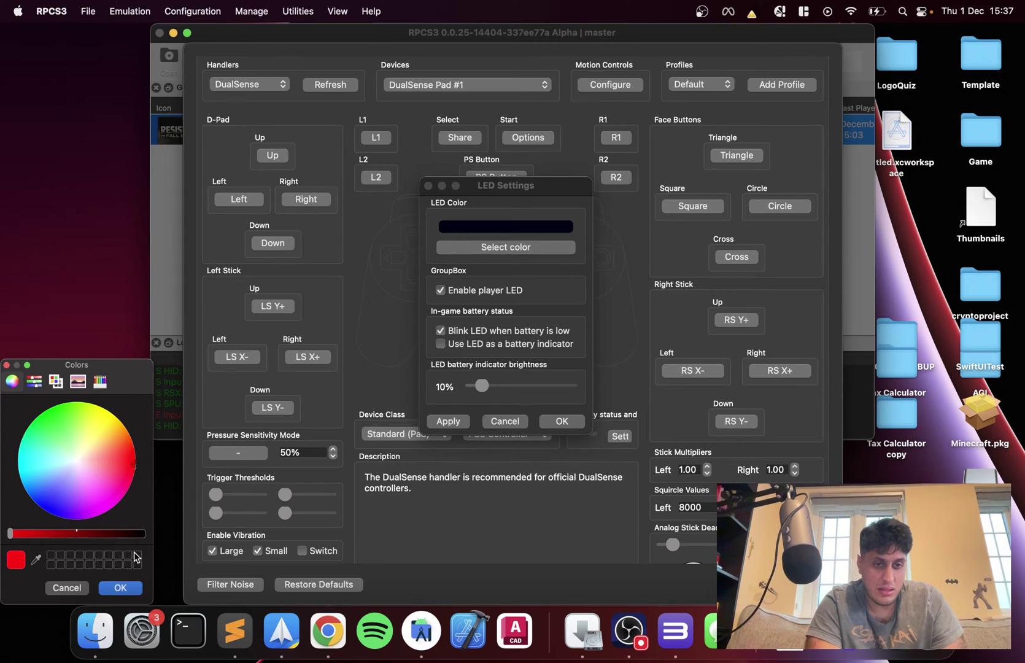
click(120, 587)
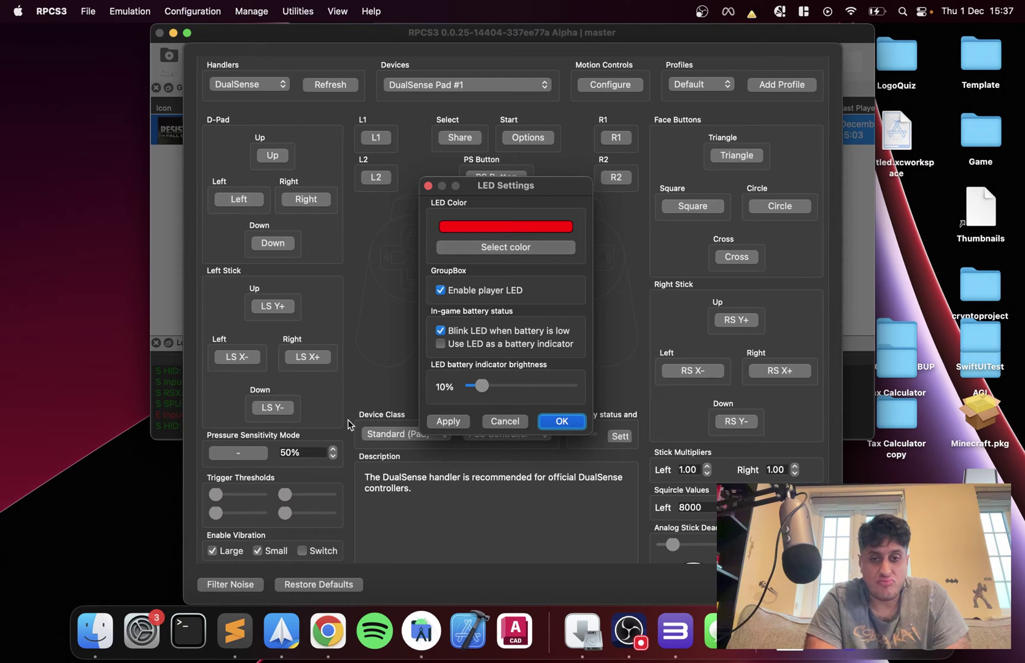
click(562, 420)
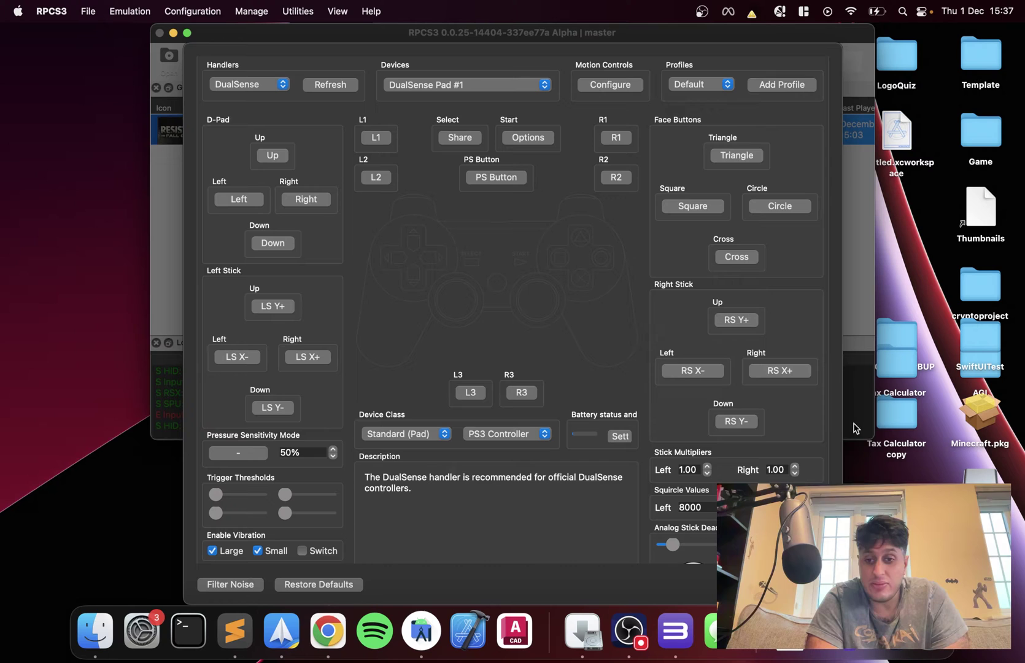
click(808, 585)
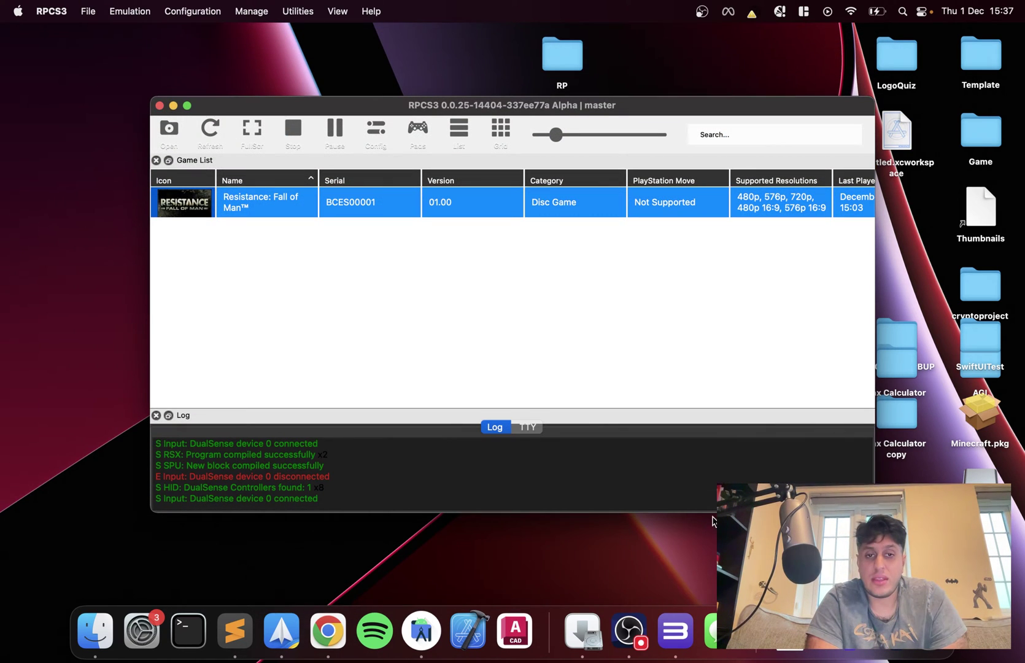
Bring up the running Resistance: Fall of Man game window and resume play from its pause menu.
click(827, 625)
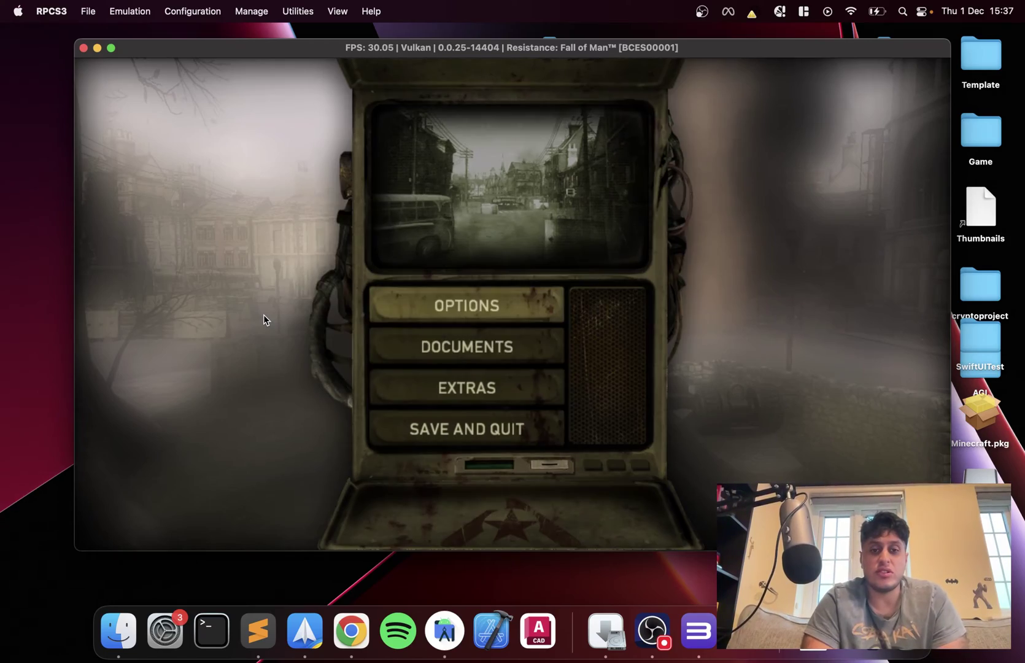
key(Down)
key(Up)
key(x)
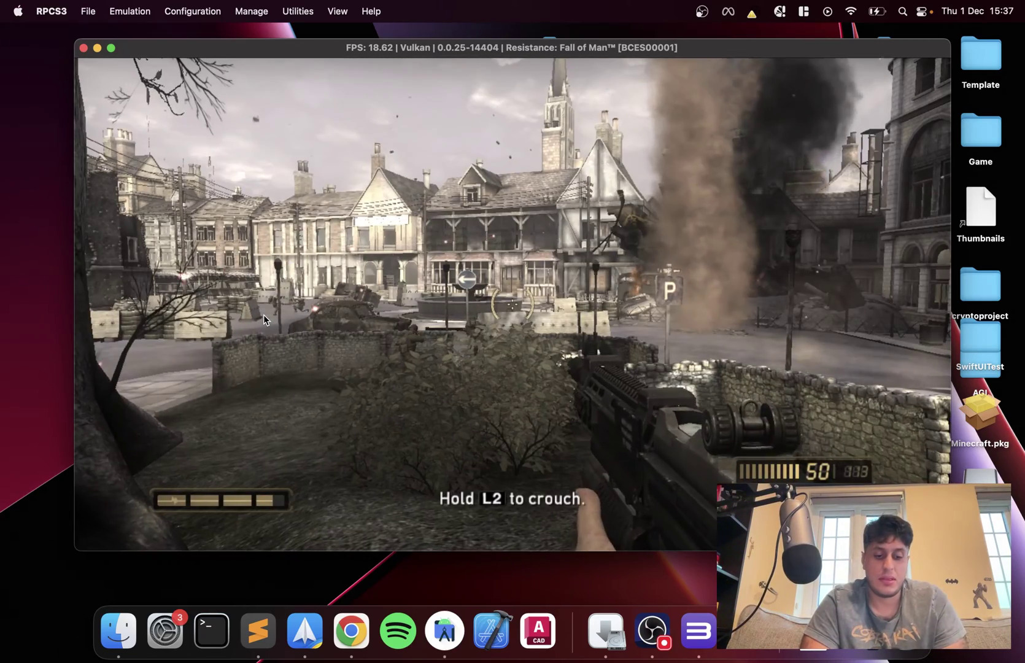
Test movement and camera control by walking through the grassy area and looking around the bush and stone walls.
key(w)
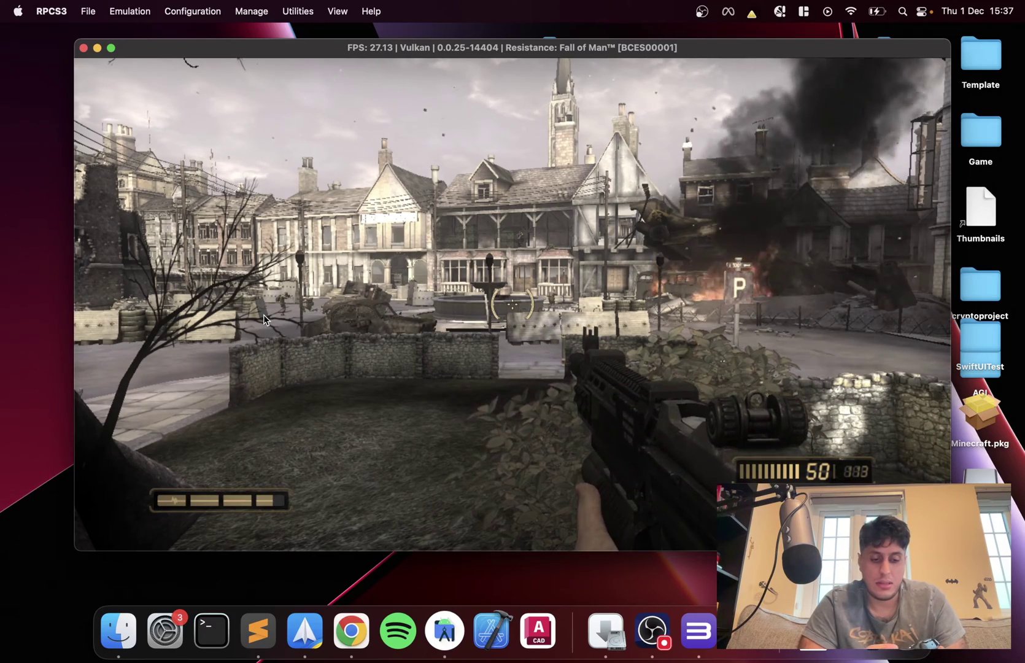
key(Page_Down)
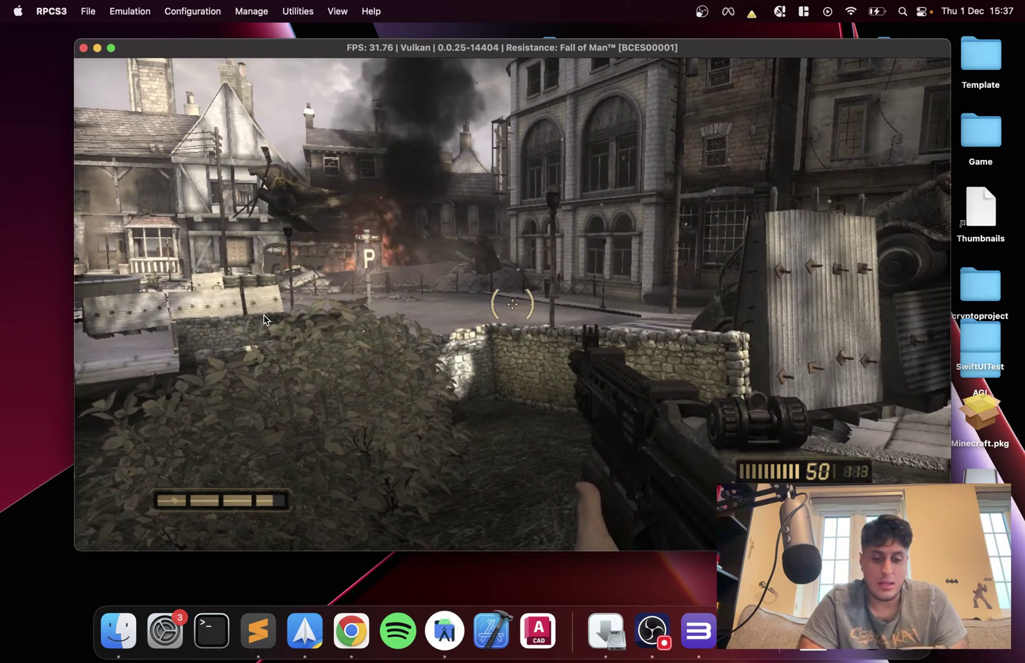
key(w)
key(a)
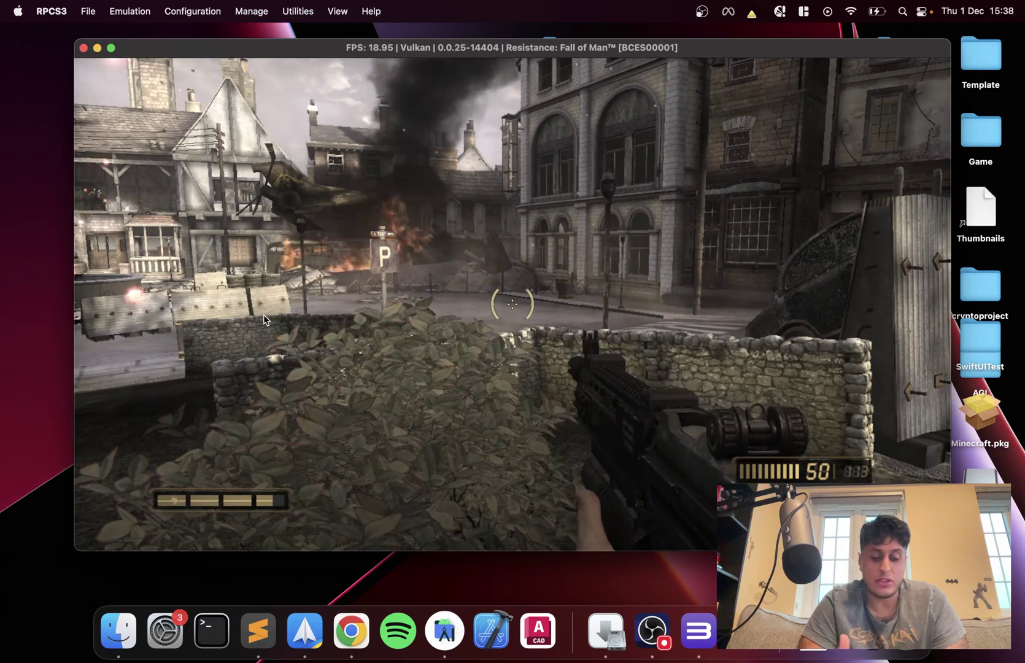
key(a)
key(Page_Down)
key(Delete)
key(End)
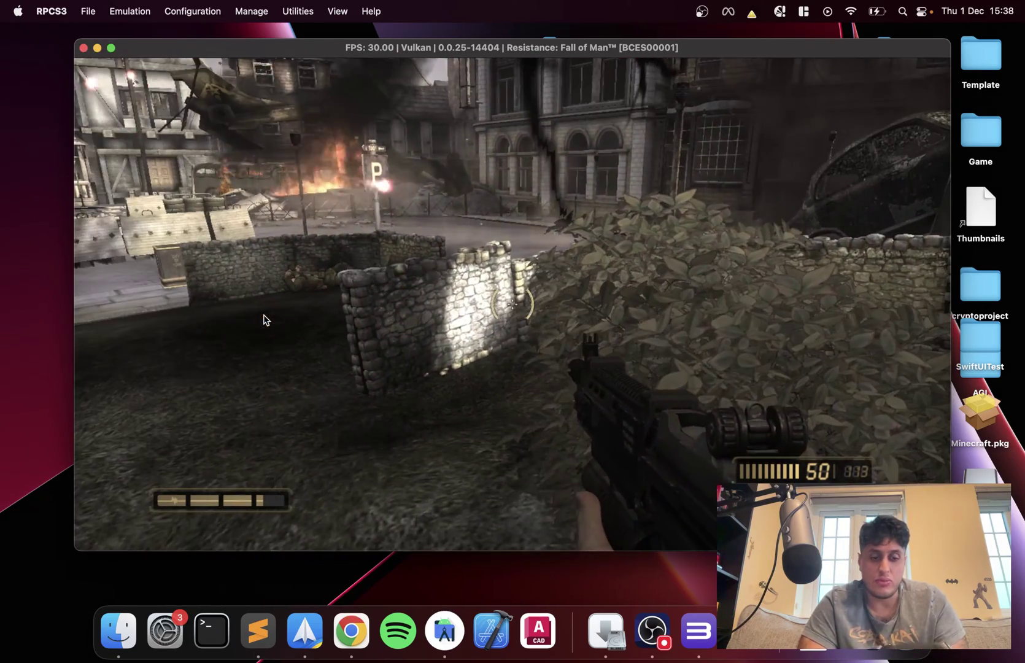
Fire a short burst from the carbine beside the bush, and turn back toward the town square.
key(e)
key(s)
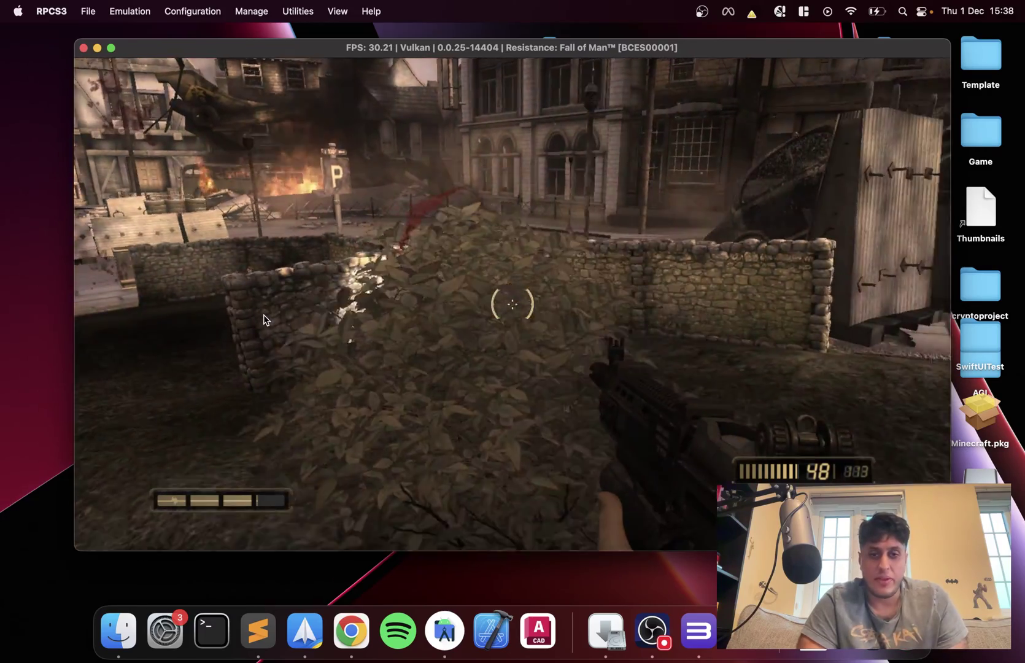
key(Delete)
key(d)
key(Home)
key(w)
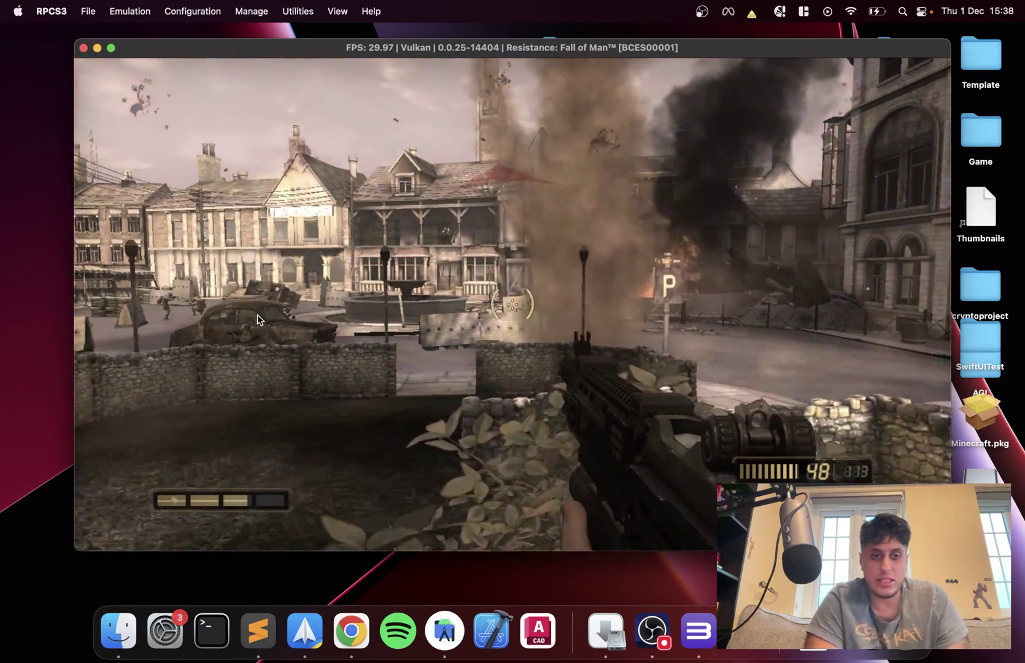
Advance across the garden, jump the stone wall, and shoot at the wrecked car in the road.
key(Delete)
key(Page_Down)
key(w)
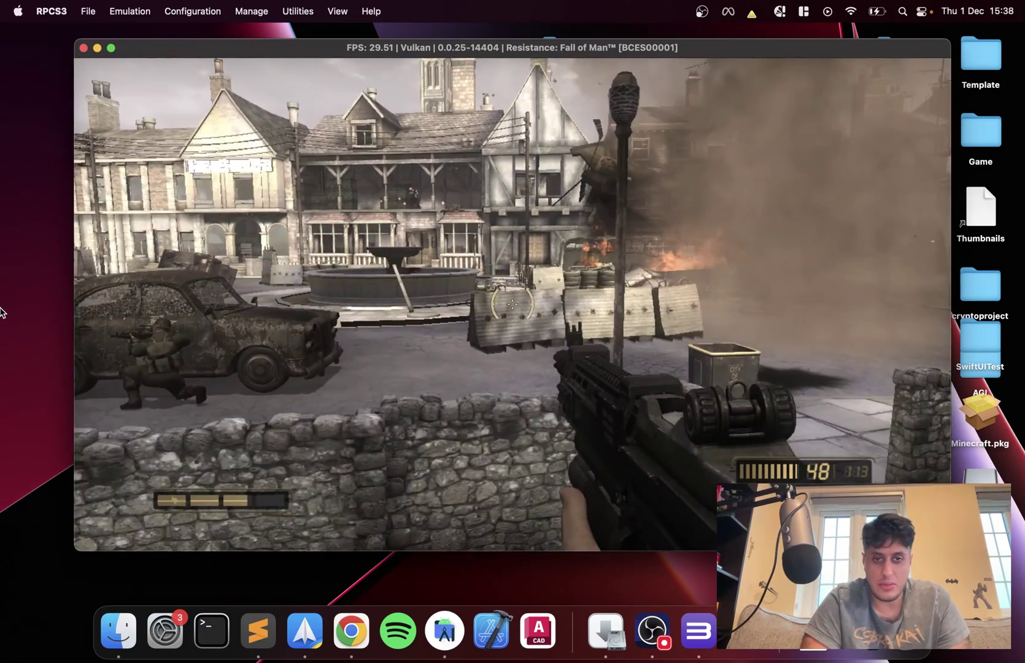
key(x)
key(Delete)
key(Home)
key(e)
key(a)
key(Page_Down)
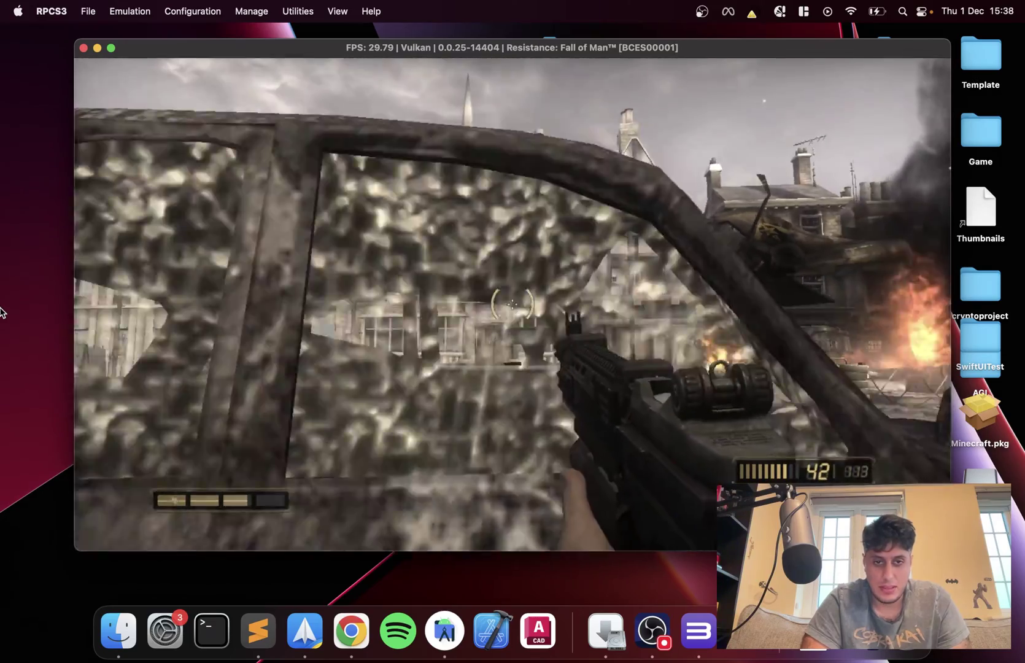
Back away from the wrecked car in the square and shoot it until it explodes.
key(End)
key(e)
key(s)
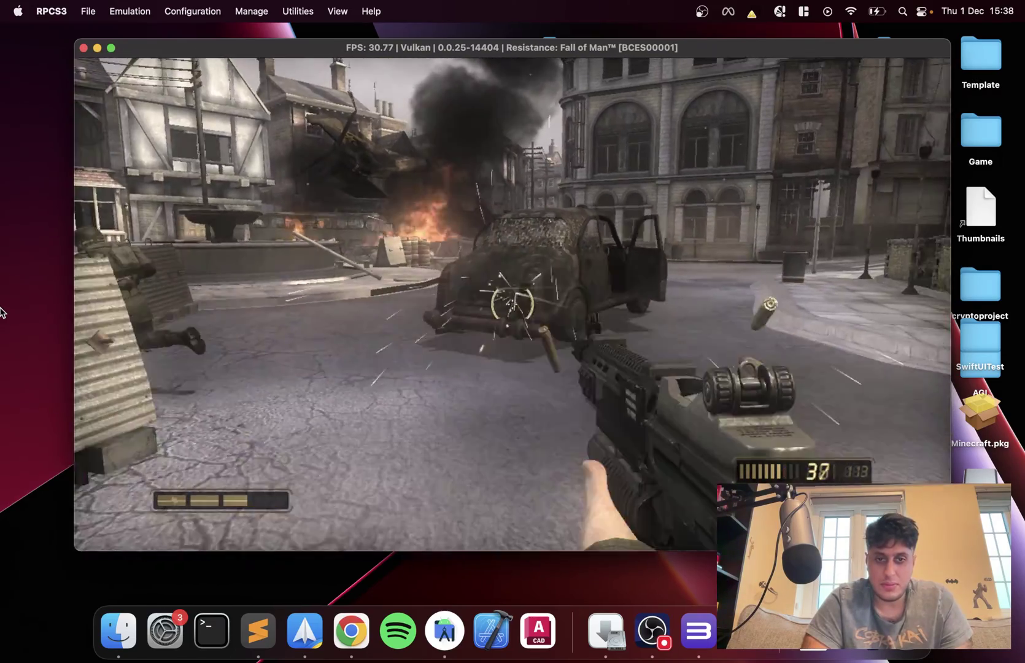
key(w)
key(e)
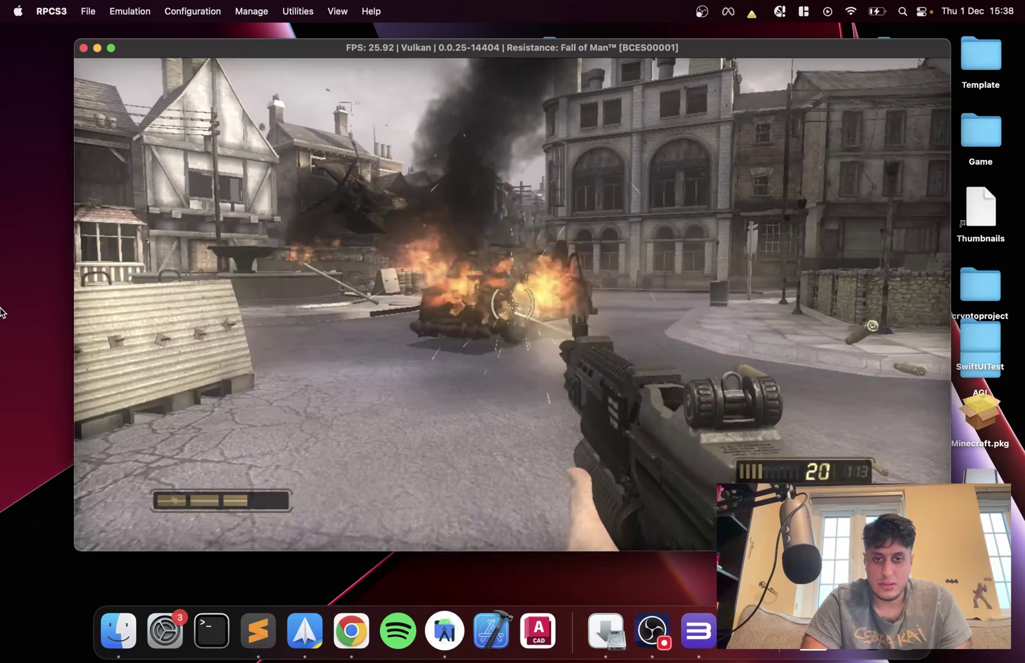
key(s)
key(w)
key(s)
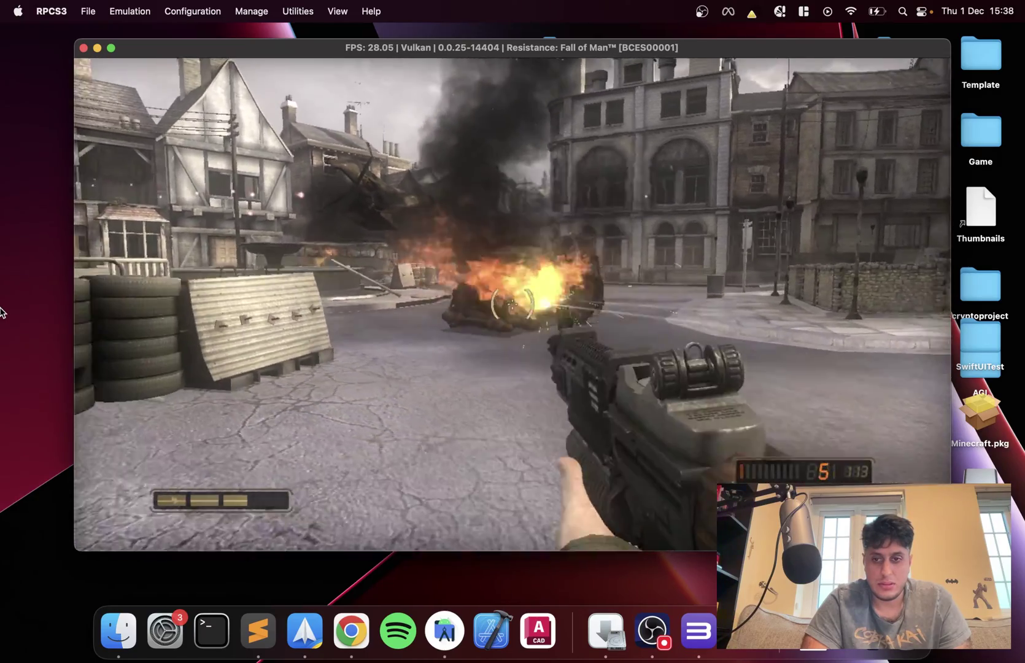
Turn toward the arched building and advance across the square to the corrugated metal barricades.
key(Delete)
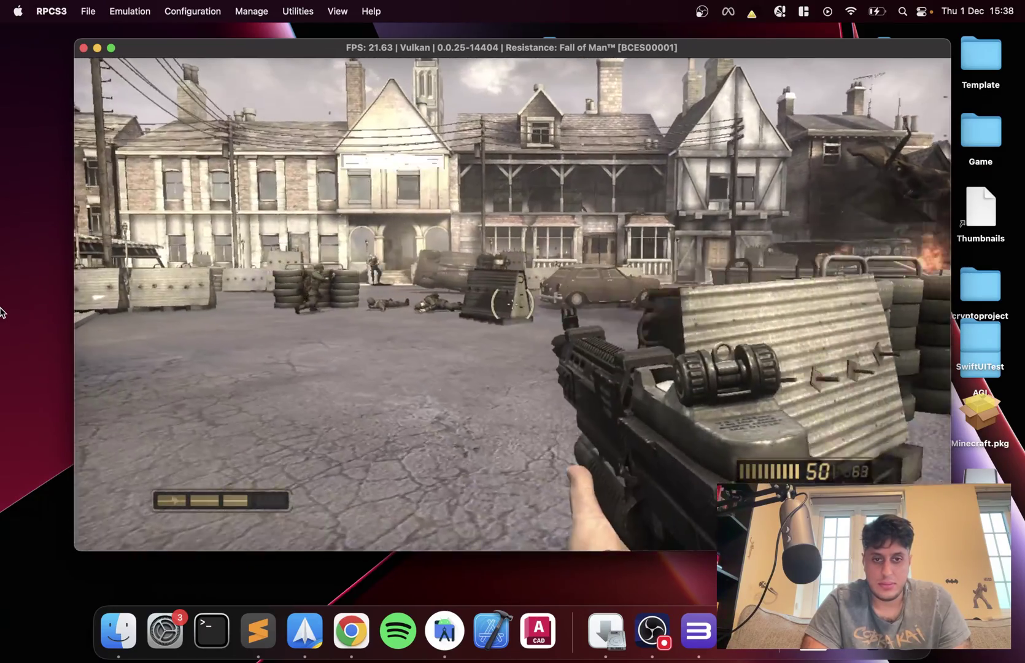
key(w)
key(Home)
key(w)
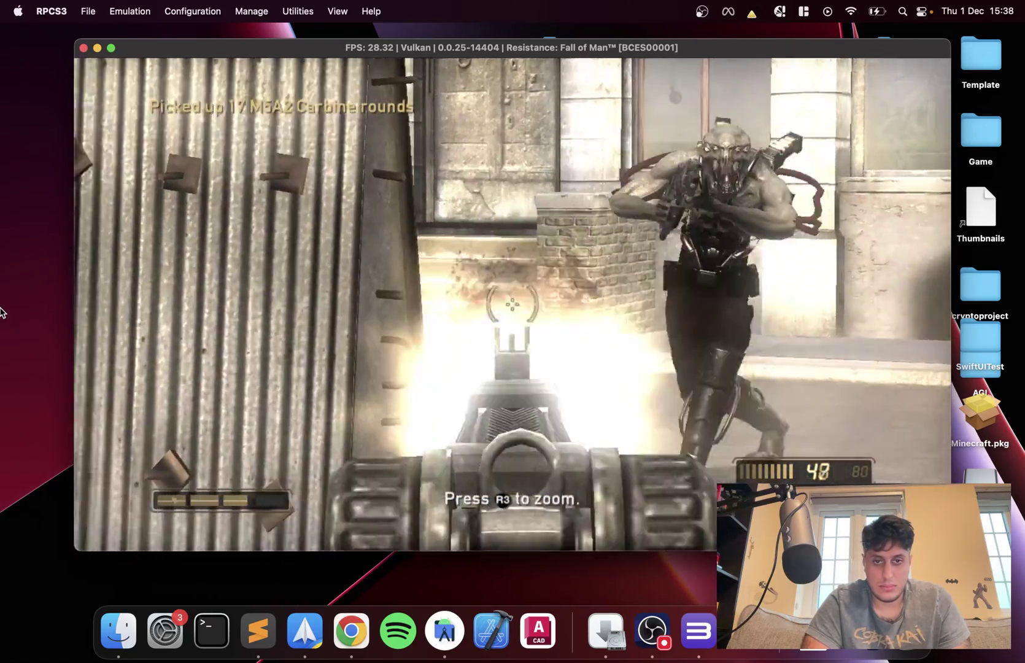
Shoot the enemies along the building fronts with zoomed and unzoomed aim, reloading the carbine between fights.
key(g)
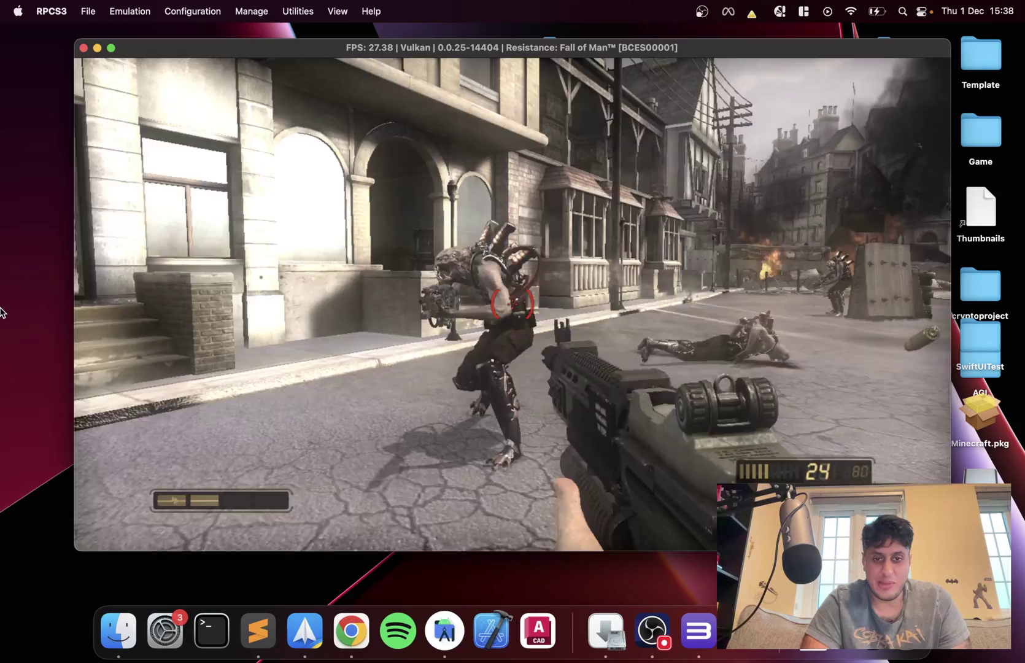
key(v)
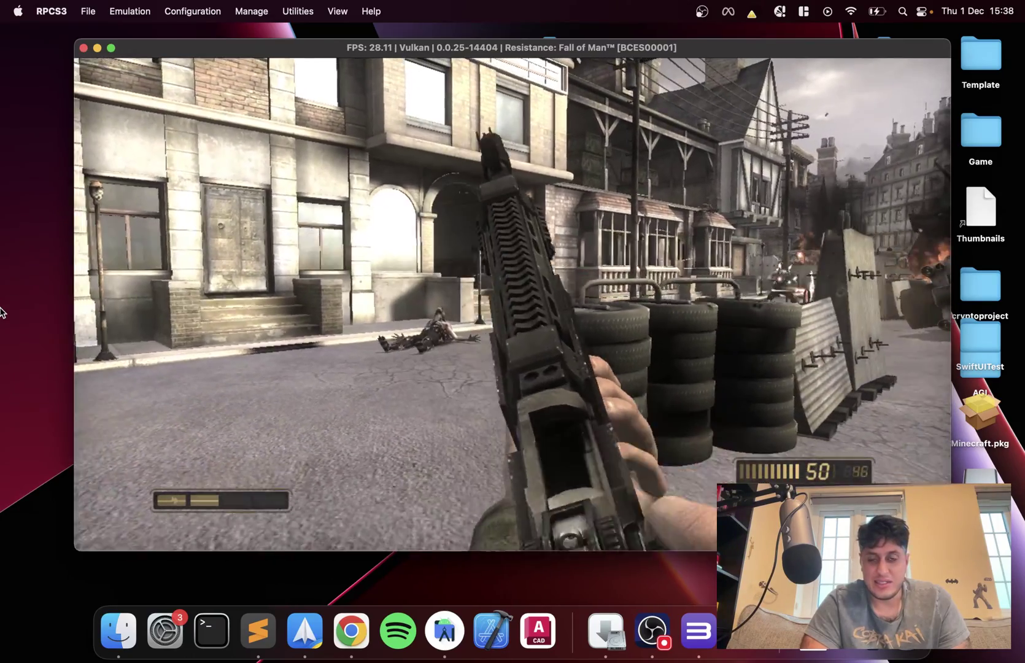
key(e)
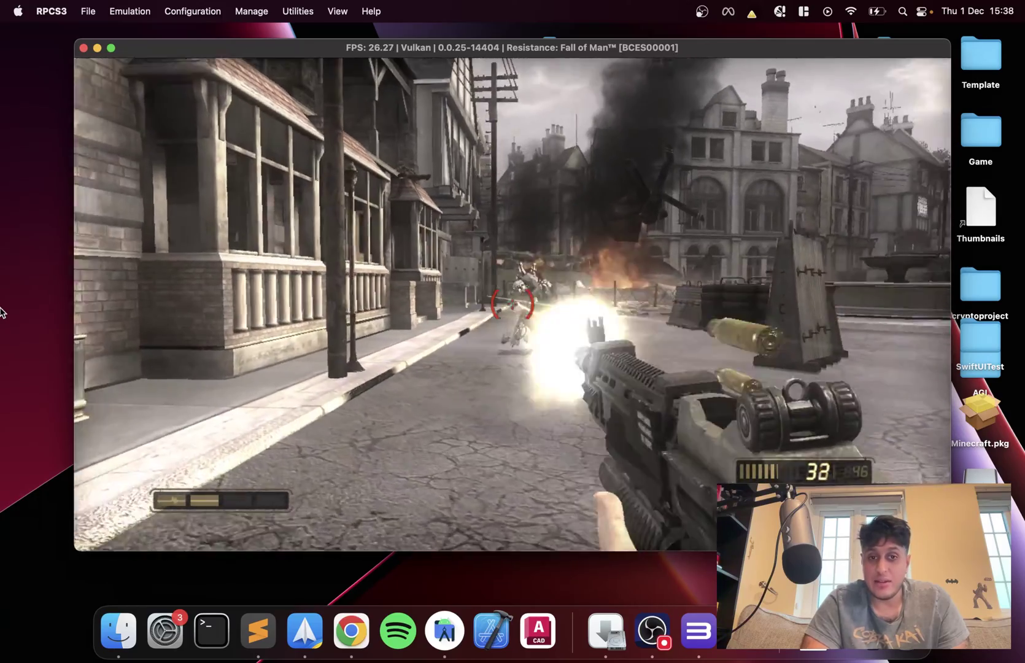
key(z)
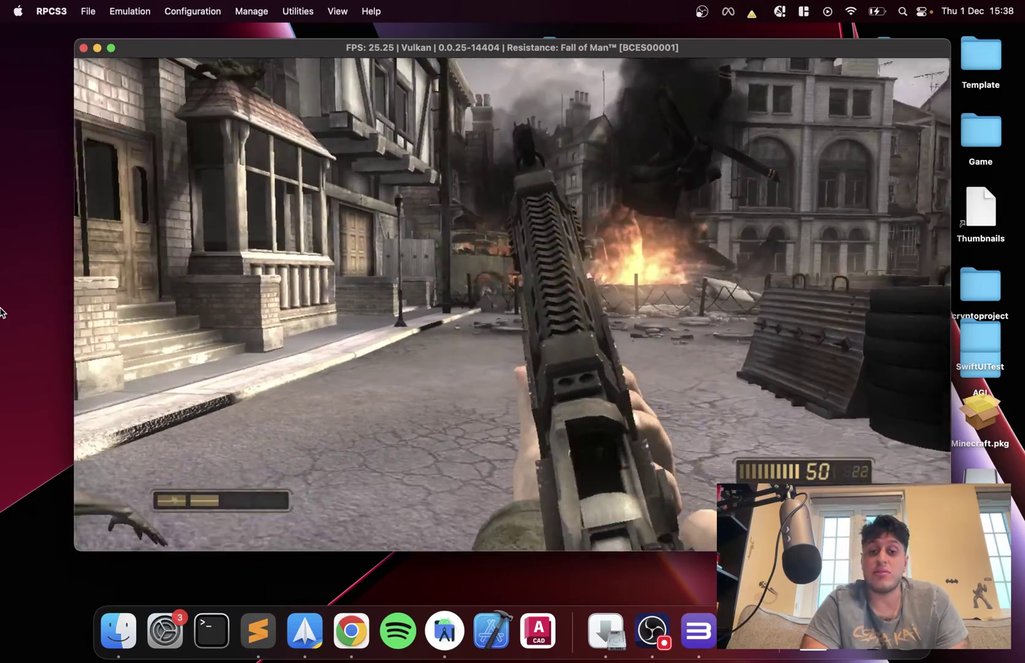
Advance down the cobbled street with the allied soldiers, past the fire and rubble.
key(w)
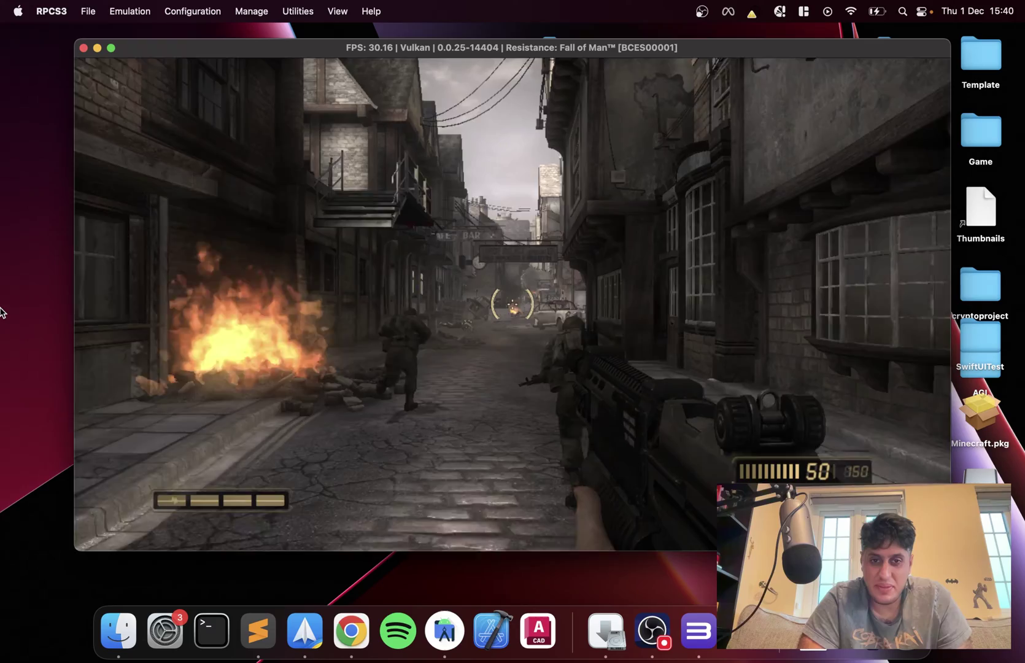
key(w)
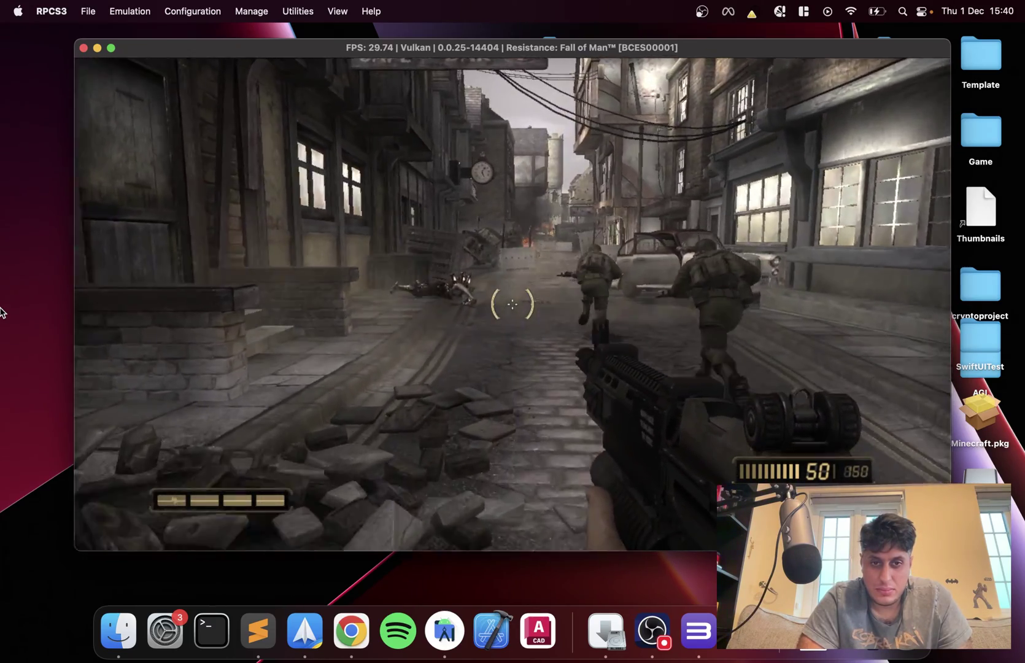
key(w)
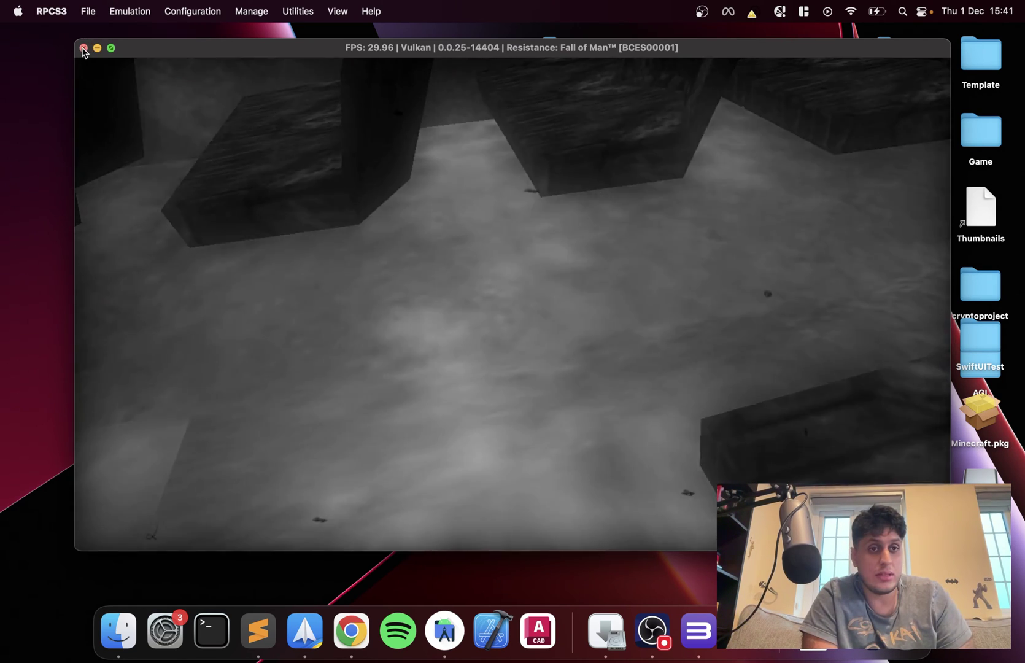
Exit Resistance: Fall of Man and return to the emulator's game list window.
click(84, 49)
click(597, 341)
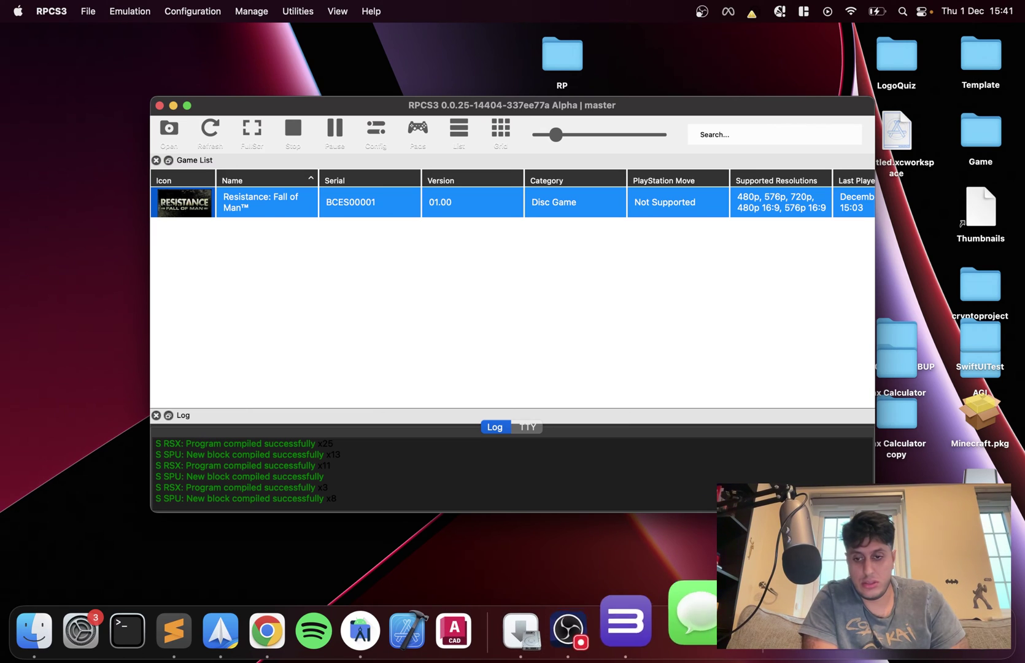
key(ctrl+Up)
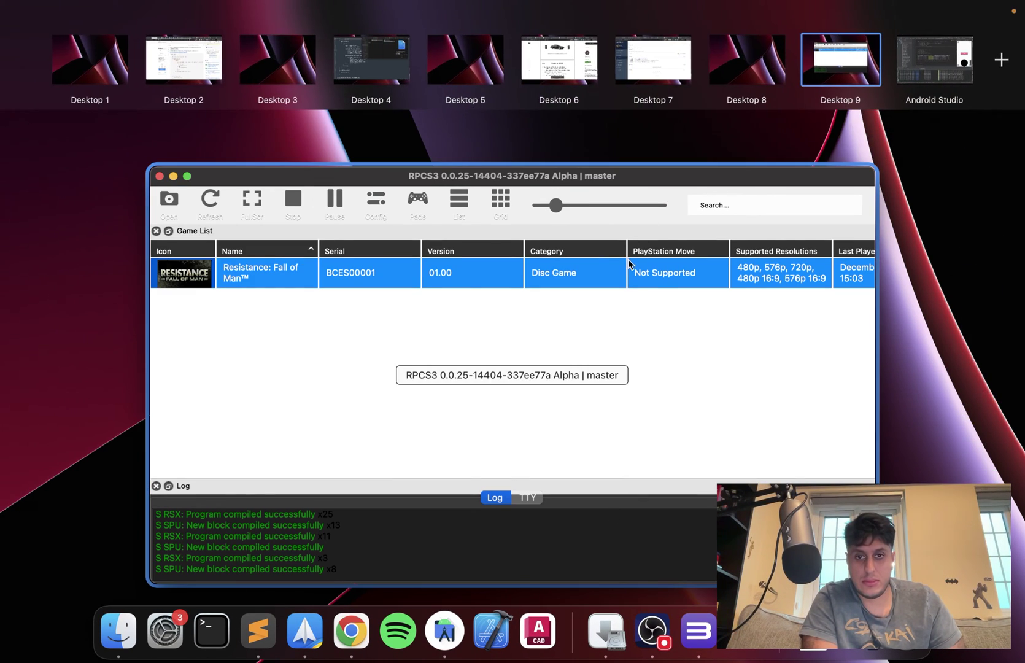
click(628, 262)
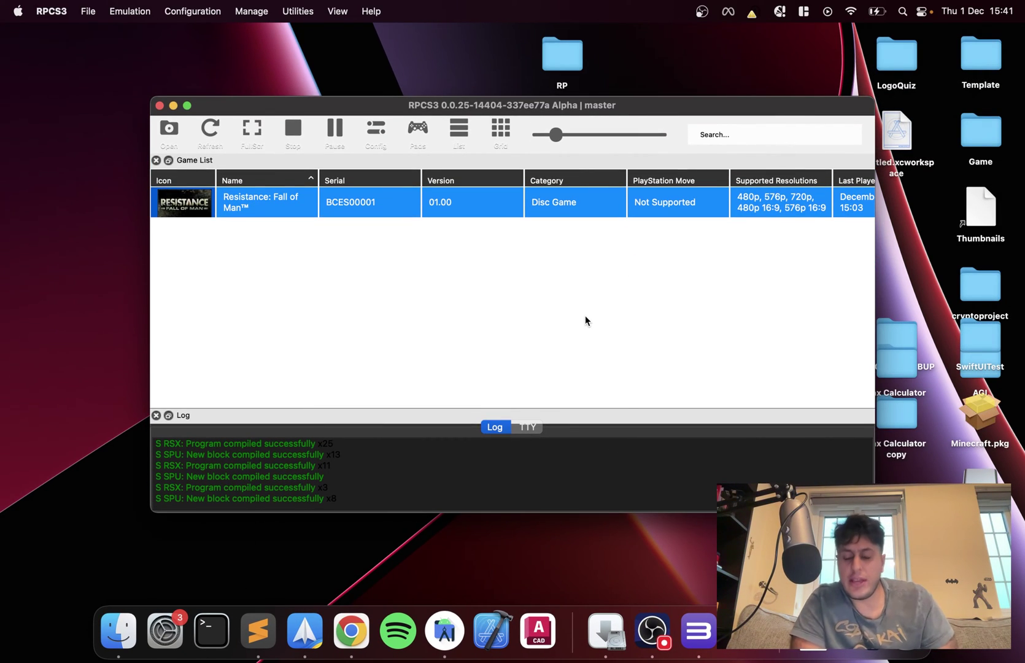